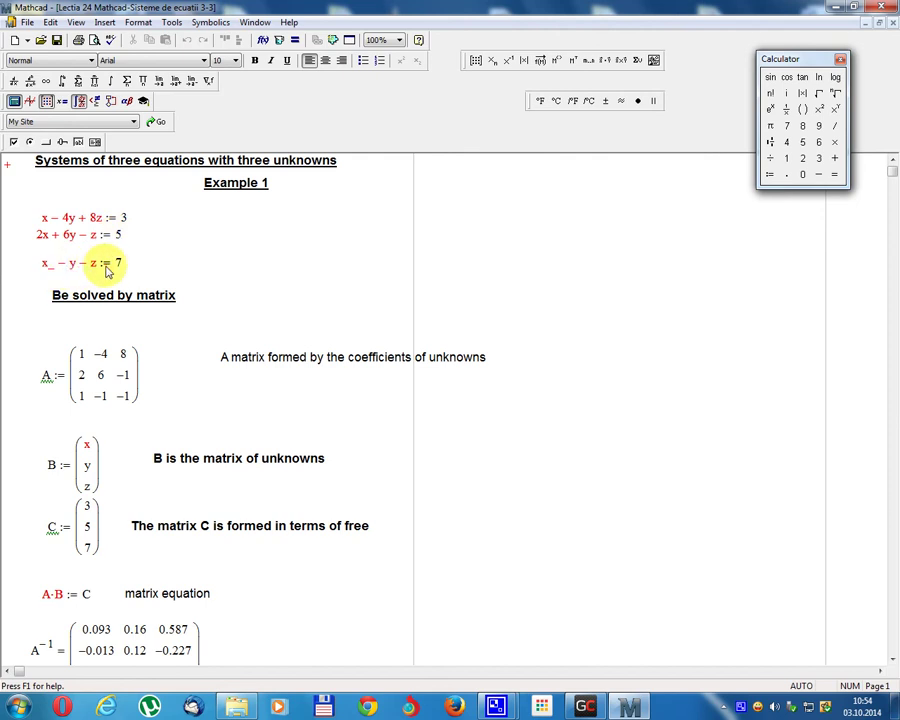
Delete the empty placeholder after x so Example 1's third equation reads x − y − z := 7.
{"action": "left_click", "coordinate": [54, 266]}
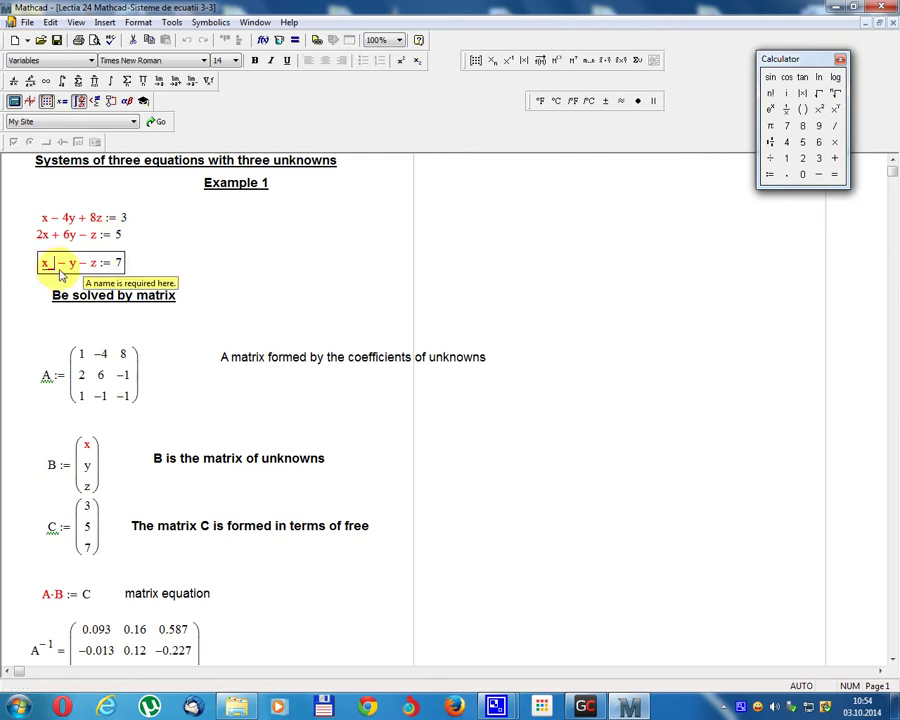
{"action": "key", "text": "BackSpace"}
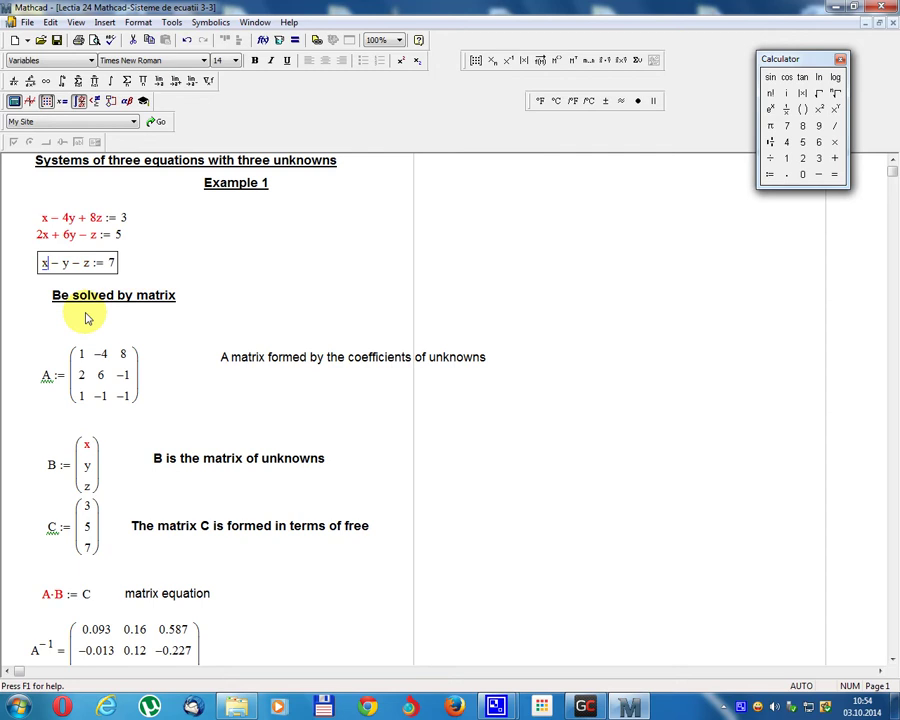
{"action": "left_click", "coordinate": [210, 261]}
{"action": "scroll", "coordinate": [257, 310], "scroll_direction": "down", "scroll_amount": 1}
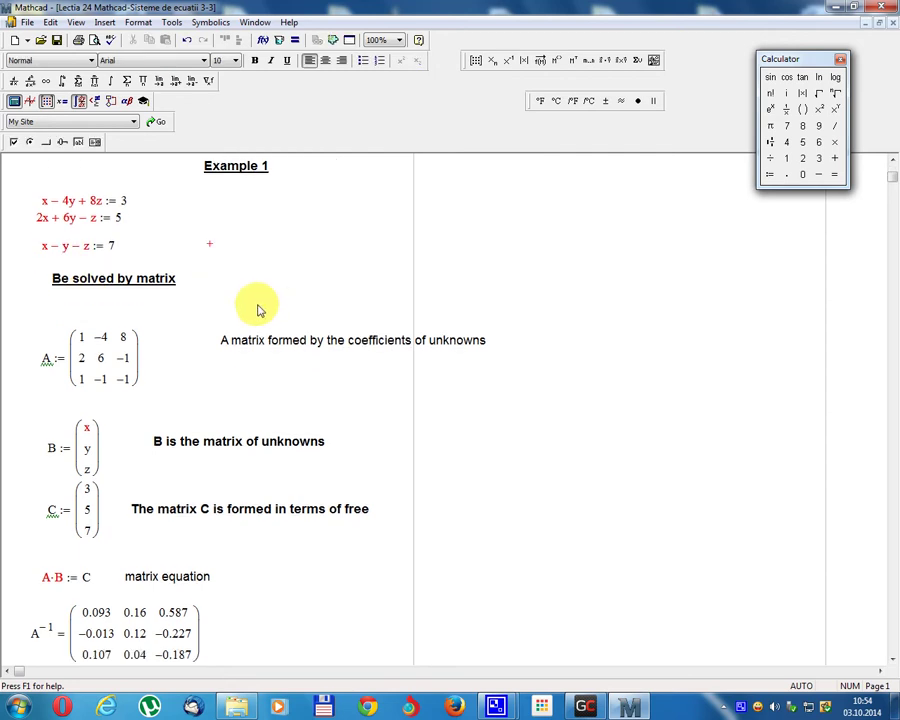
{"action": "scroll", "coordinate": [258, 315], "scroll_direction": "up", "scroll_amount": 1}
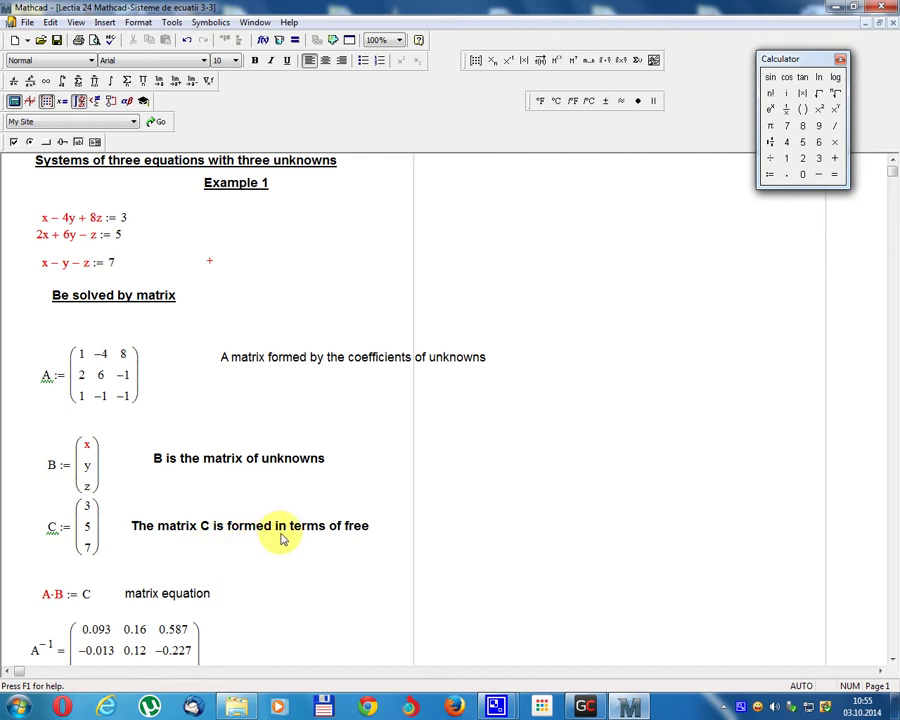
{"action": "scroll", "coordinate": [344, 540], "scroll_direction": "down", "scroll_amount": 2}
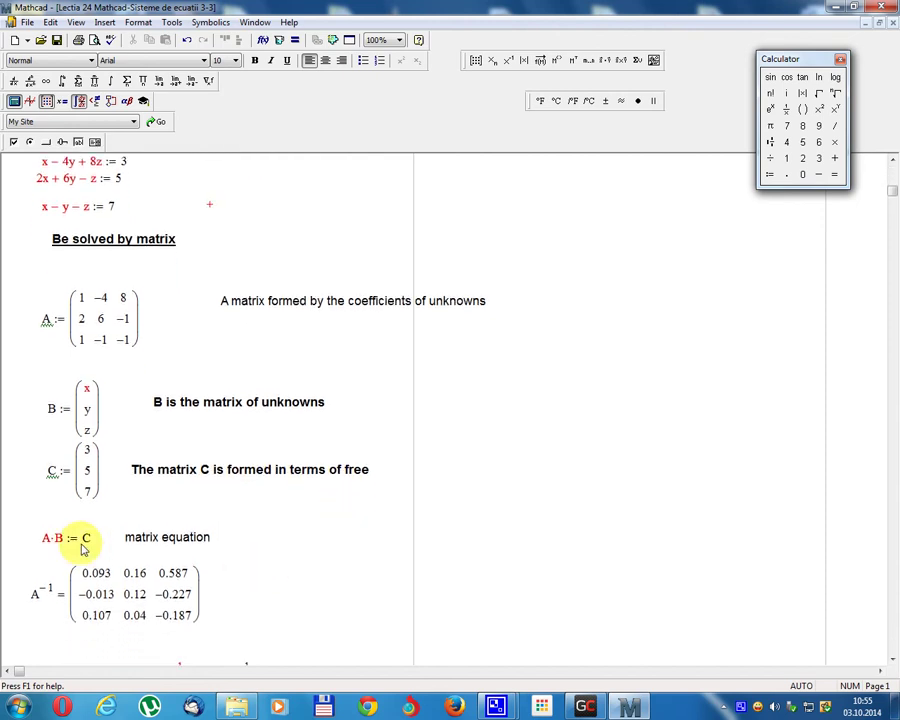
{"action": "scroll", "coordinate": [232, 530], "scroll_direction": "down", "scroll_amount": 2}
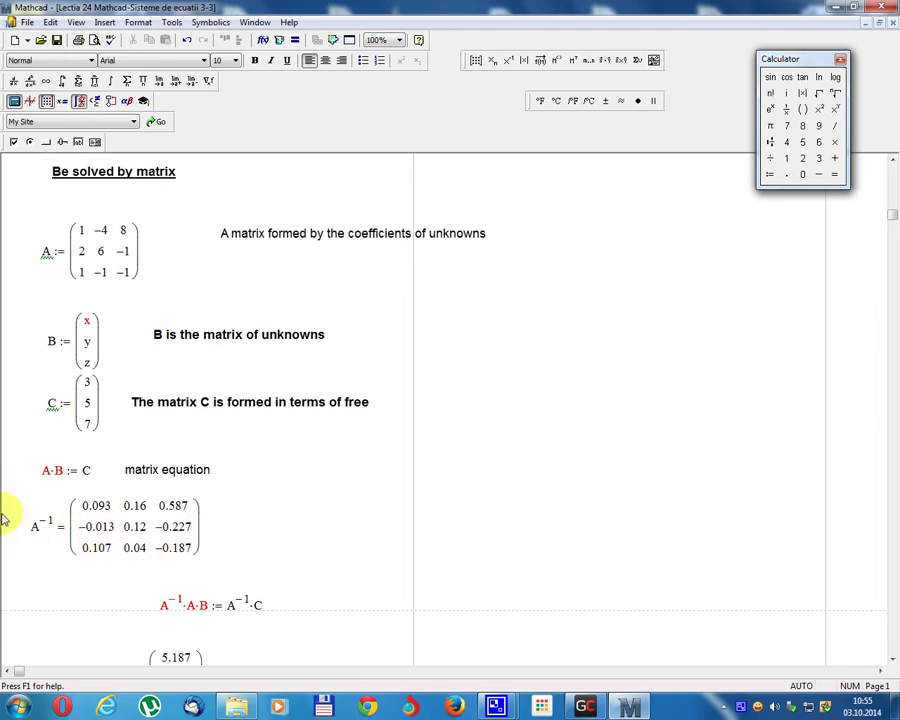
{"action": "scroll", "coordinate": [240, 620], "scroll_direction": "down", "scroll_amount": 2}
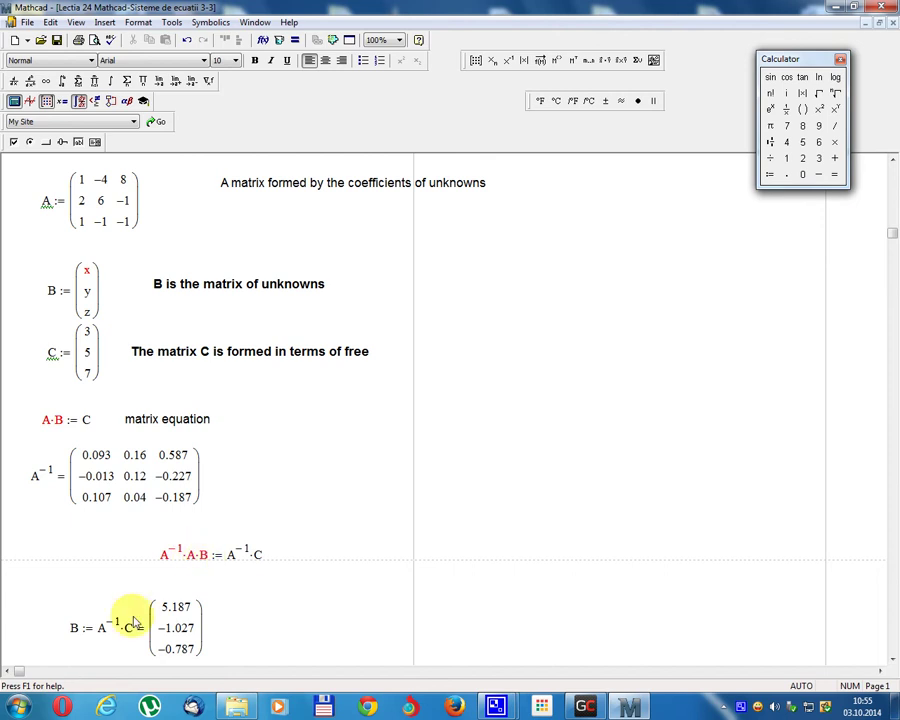
{"action": "scroll", "coordinate": [146, 648], "scroll_direction": "down", "scroll_amount": 3}
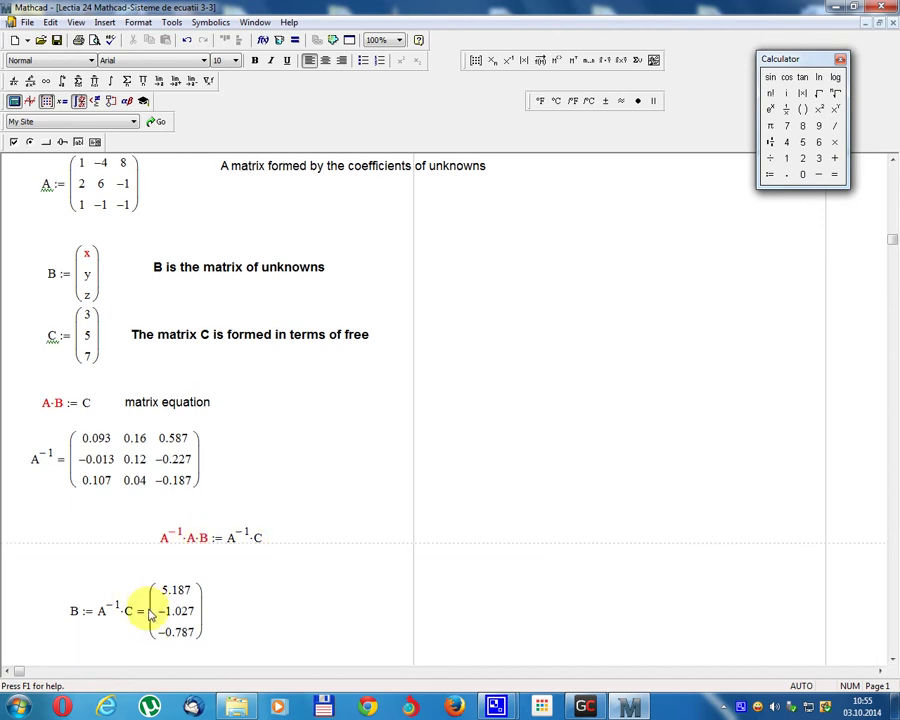
{"action": "scroll", "coordinate": [185, 545], "scroll_direction": "down", "scroll_amount": 1}
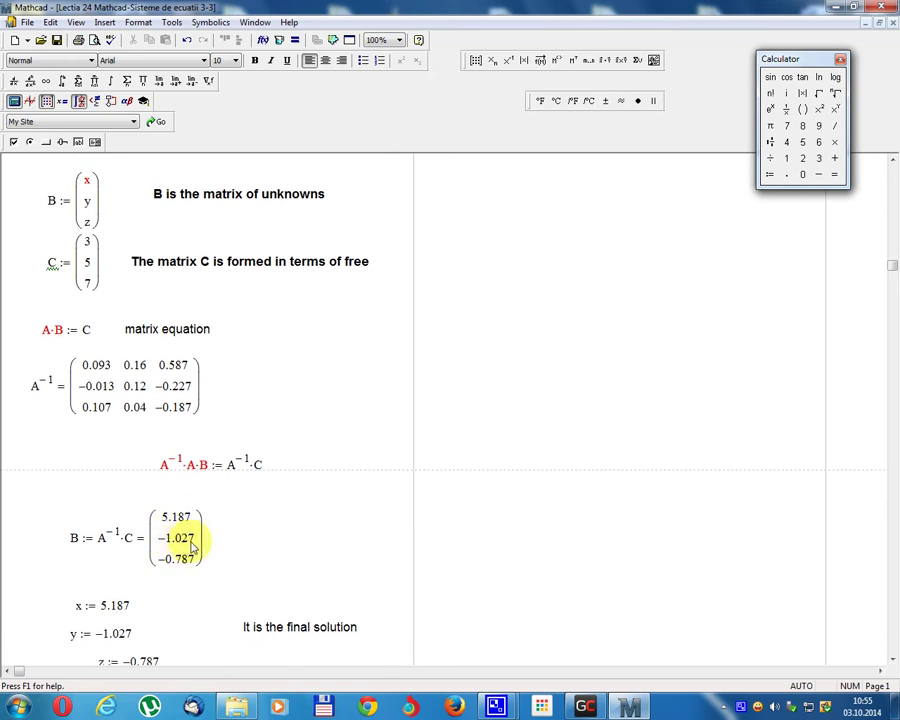
{"action": "scroll", "coordinate": [185, 543], "scroll_direction": "down", "scroll_amount": 1}
{"action": "scroll", "coordinate": [181, 547], "scroll_direction": "down", "scroll_amount": 1}
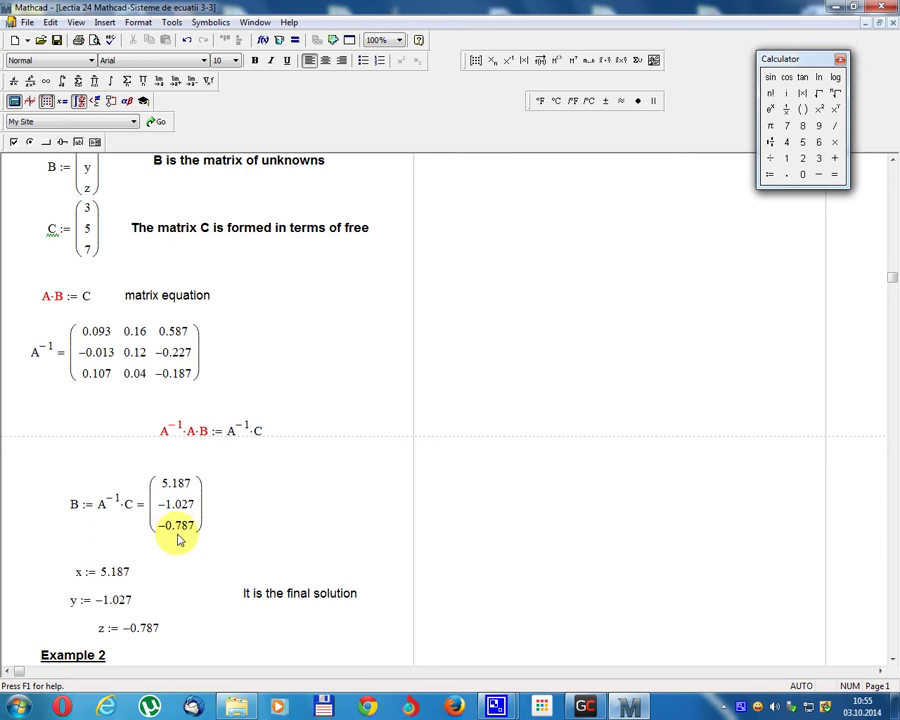
{"action": "scroll", "coordinate": [181, 532], "scroll_direction": "down", "scroll_amount": 1}
{"action": "scroll", "coordinate": [190, 515], "scroll_direction": "down", "scroll_amount": 3}
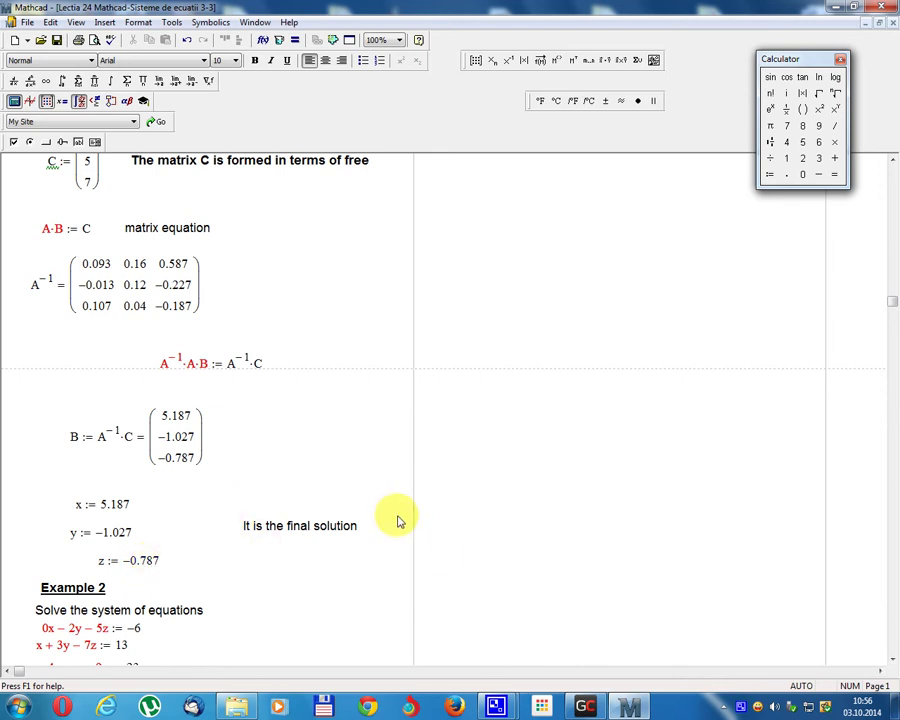
{"action": "scroll", "coordinate": [349, 548], "scroll_direction": "down", "scroll_amount": 2}
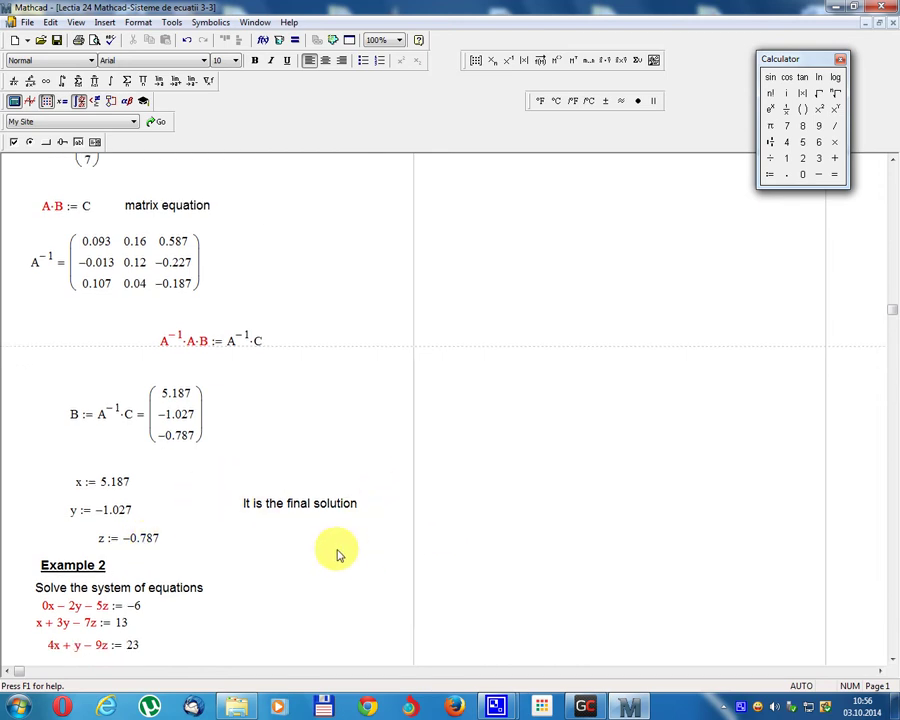
{"action": "scroll", "coordinate": [256, 597], "scroll_direction": "down", "scroll_amount": 4}
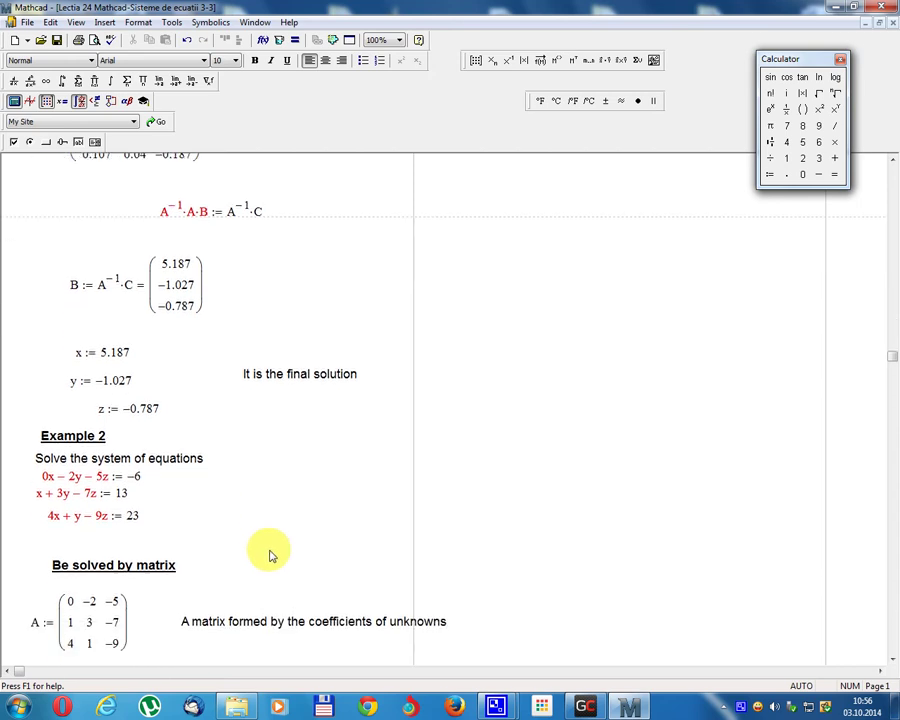
{"action": "scroll", "coordinate": [275, 548], "scroll_direction": "down", "scroll_amount": 4}
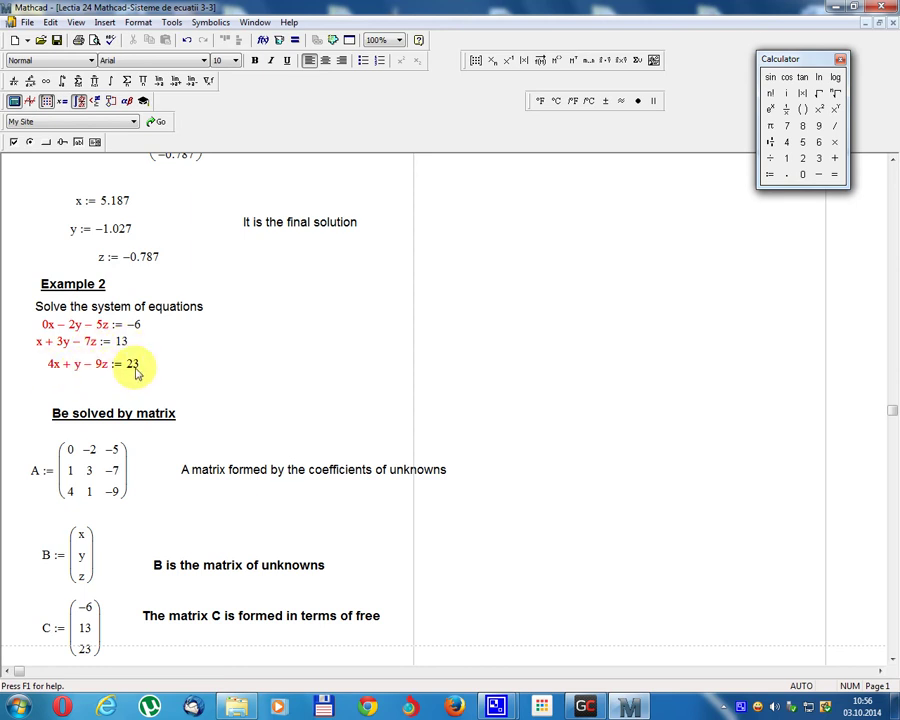
{"action": "scroll", "coordinate": [199, 377], "scroll_direction": "down", "scroll_amount": 4}
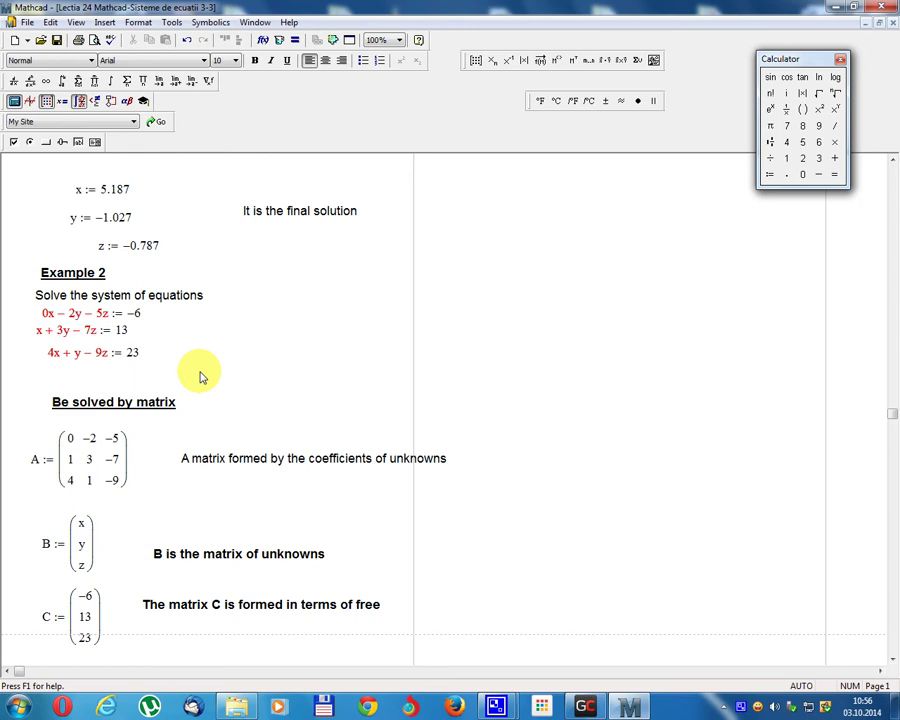
{"action": "scroll", "coordinate": [203, 381], "scroll_direction": "down", "scroll_amount": 1}
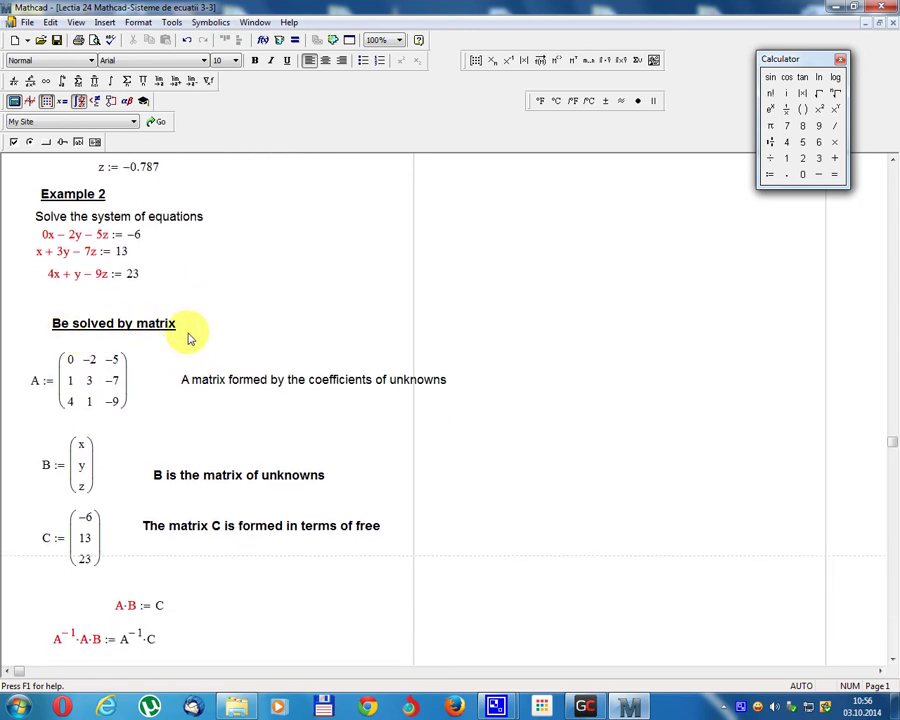
Scroll down past Example 2's solution until the Example 3 heading and the space below it are visible.
{"action": "scroll", "coordinate": [180, 382], "scroll_direction": "up", "scroll_amount": 1}
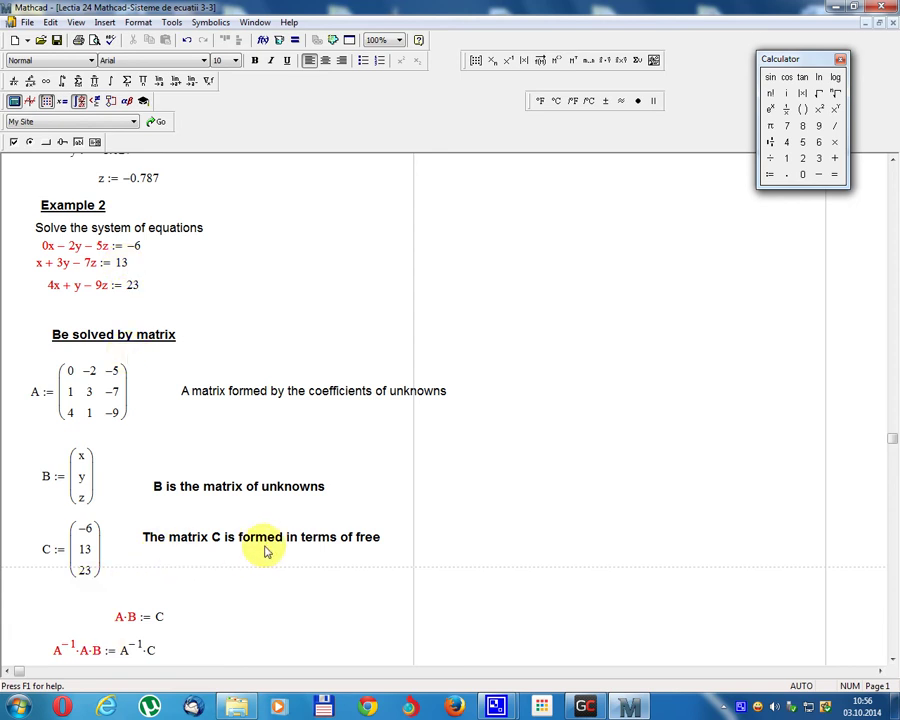
{"action": "scroll", "coordinate": [355, 550], "scroll_direction": "down", "scroll_amount": 3}
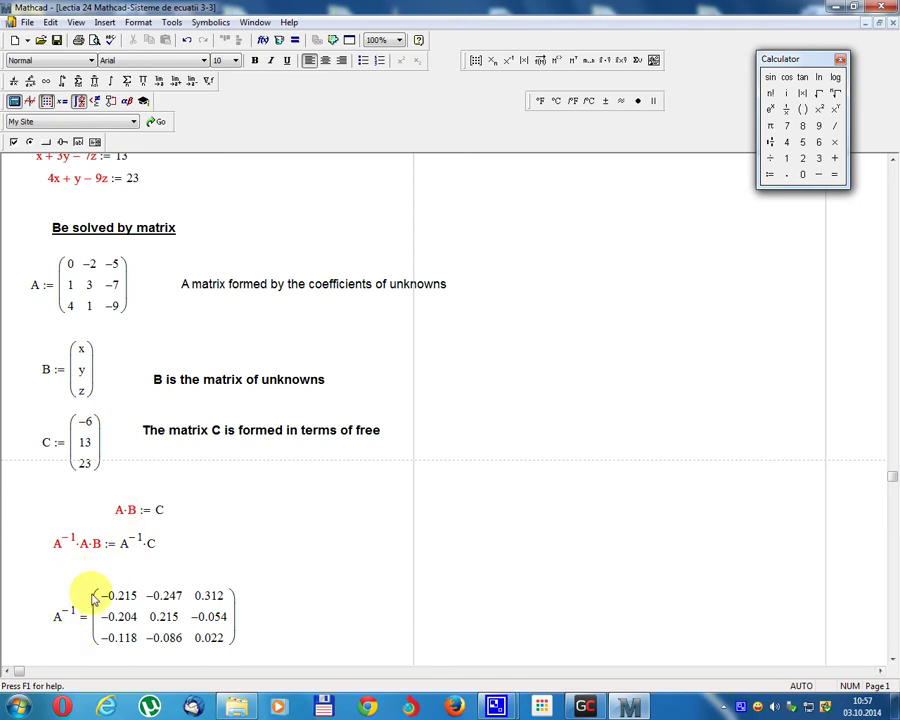
{"action": "scroll", "coordinate": [88, 594], "scroll_direction": "down", "scroll_amount": 3}
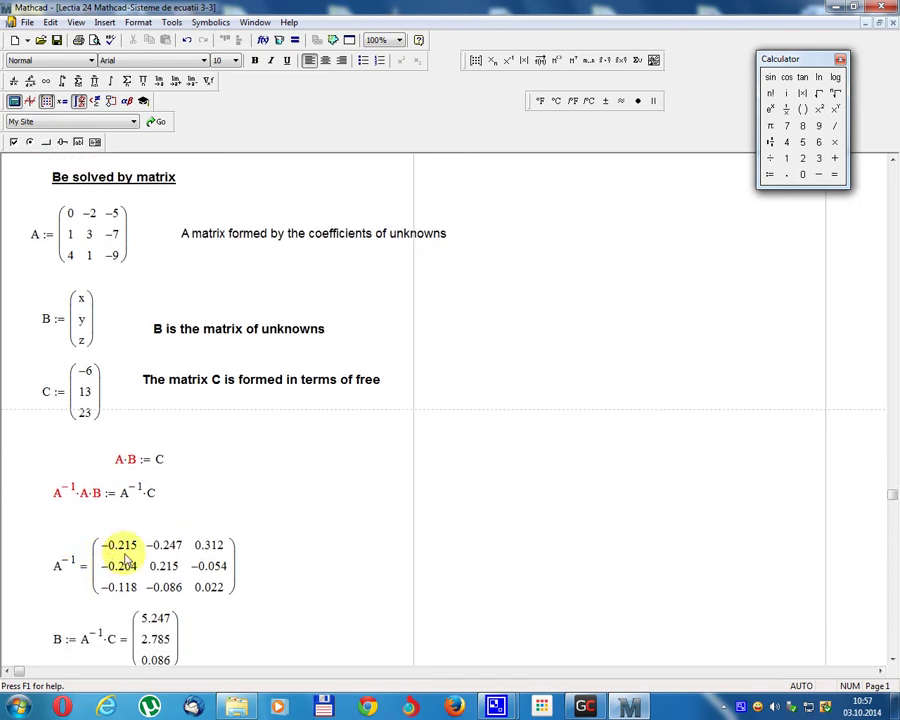
{"action": "scroll", "coordinate": [220, 580], "scroll_direction": "down", "scroll_amount": 2}
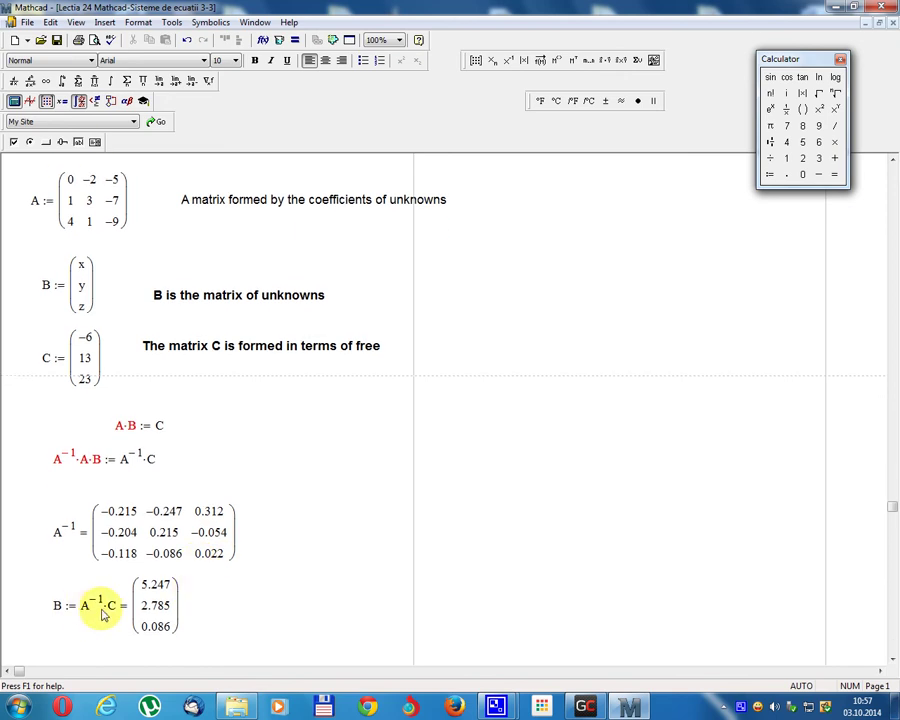
{"action": "scroll", "coordinate": [157, 600], "scroll_direction": "down", "scroll_amount": 6}
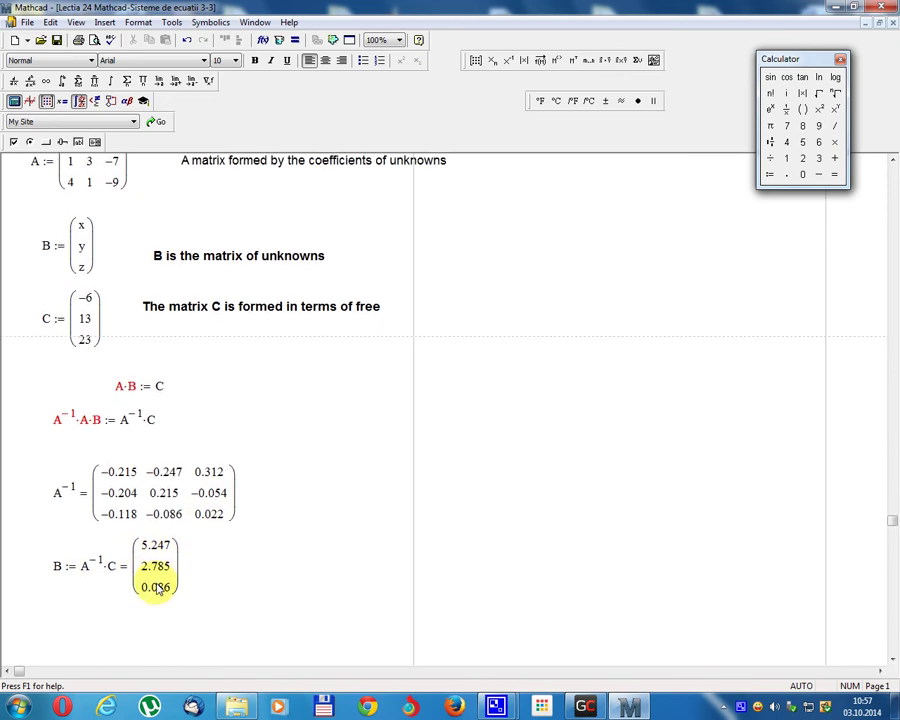
{"action": "scroll", "coordinate": [155, 510], "scroll_direction": "down", "scroll_amount": 1}
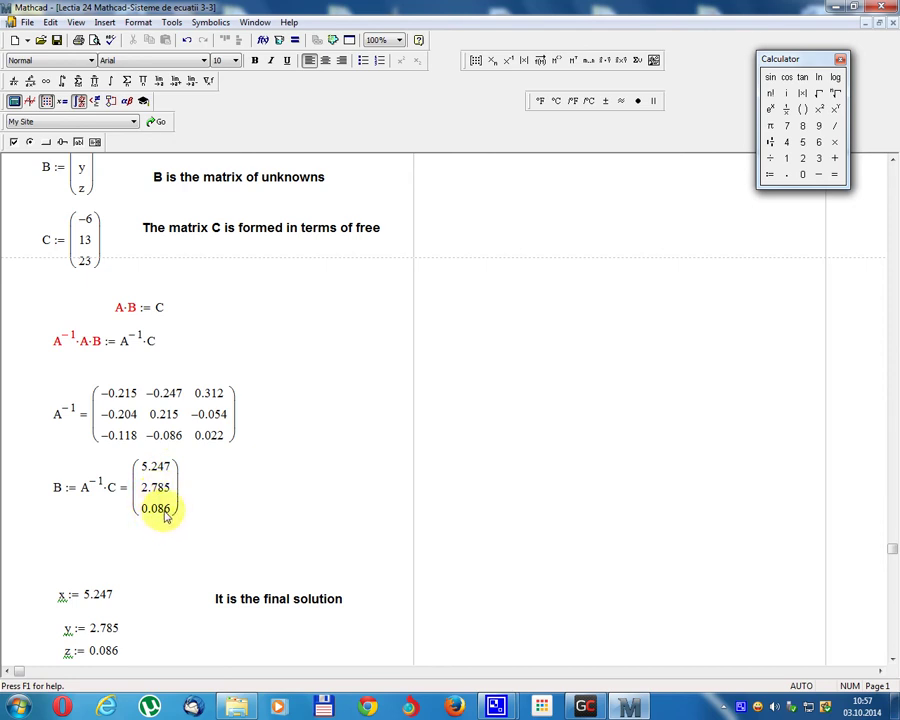
{"action": "scroll", "coordinate": [167, 530], "scroll_direction": "down", "scroll_amount": 3}
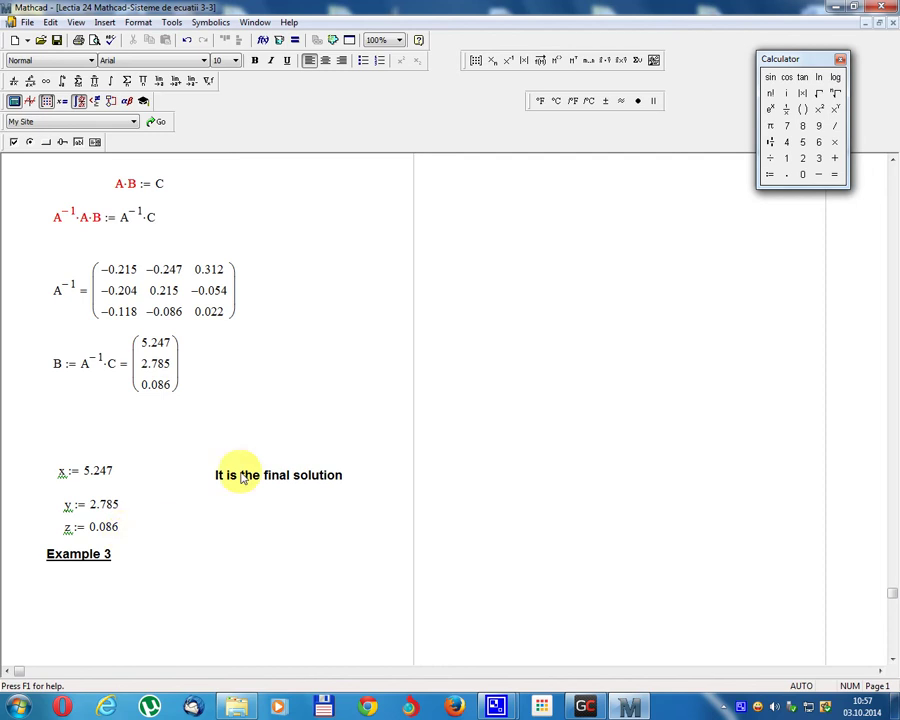
{"action": "scroll", "coordinate": [346, 538], "scroll_direction": "down", "scroll_amount": 2}
{"action": "scroll", "coordinate": [260, 556], "scroll_direction": "down", "scroll_amount": 4}
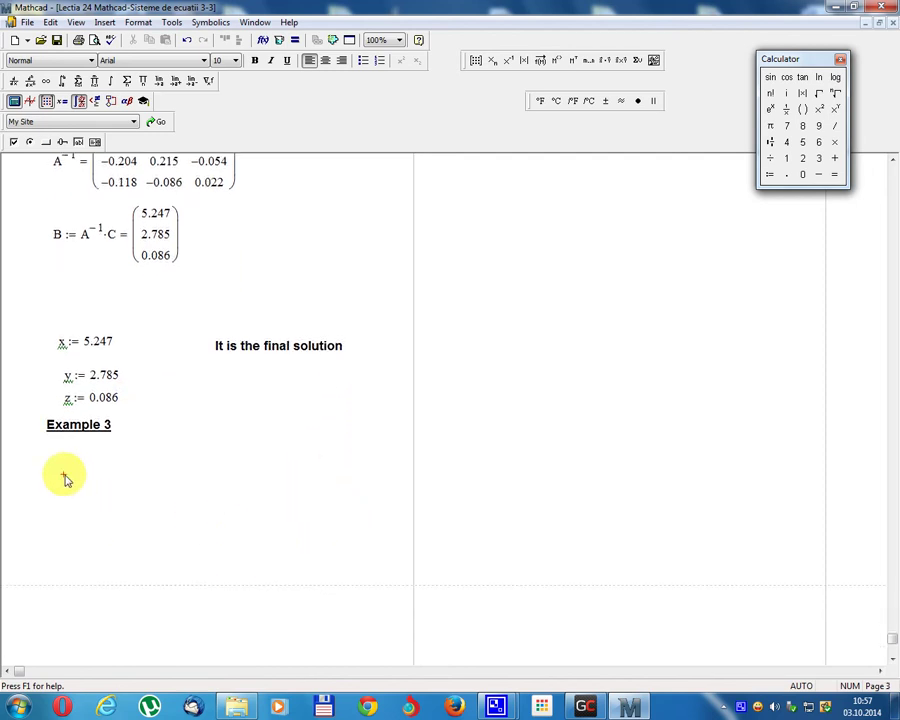
Enter 4x − y + 9z := 12 under the Example 3 heading, then begin typing x − y + z below it.
{"action": "left_click", "coordinate": [63, 475]}
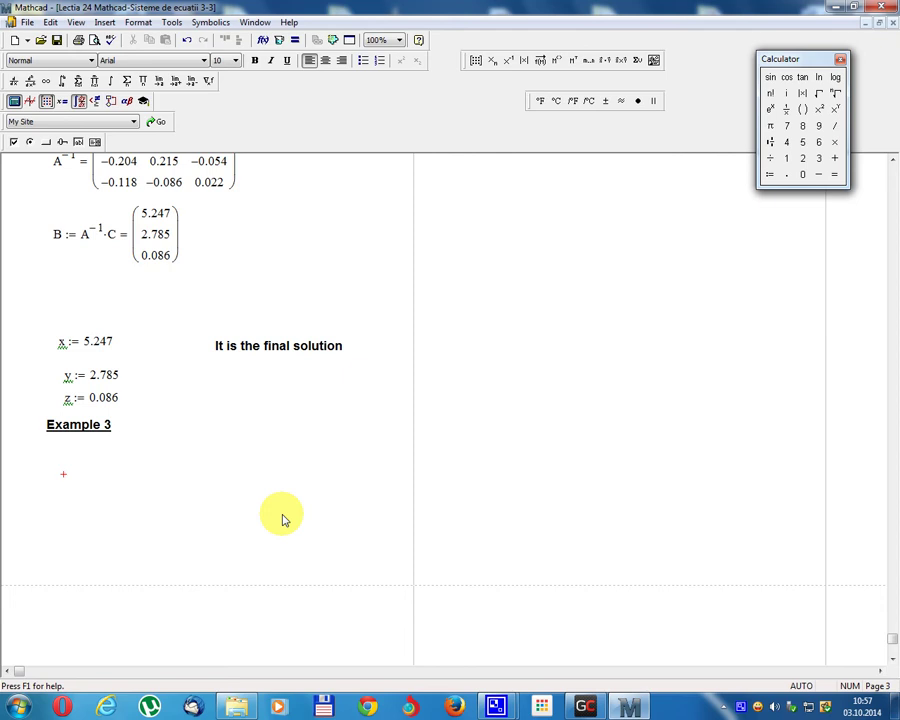
{"action": "type", "text": "4"}
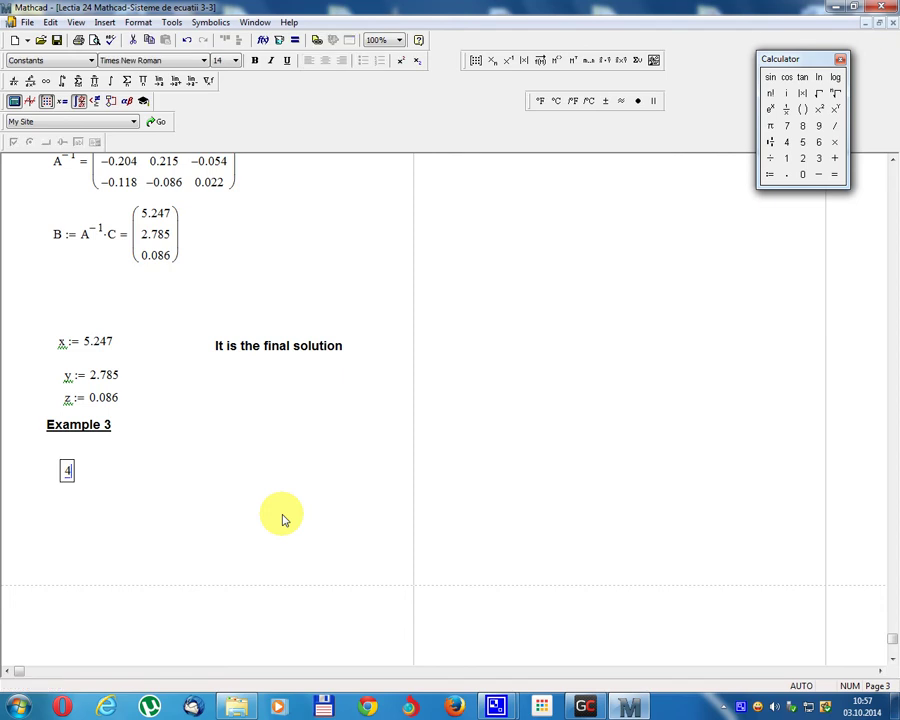
{"action": "type", "text": "*x-"}
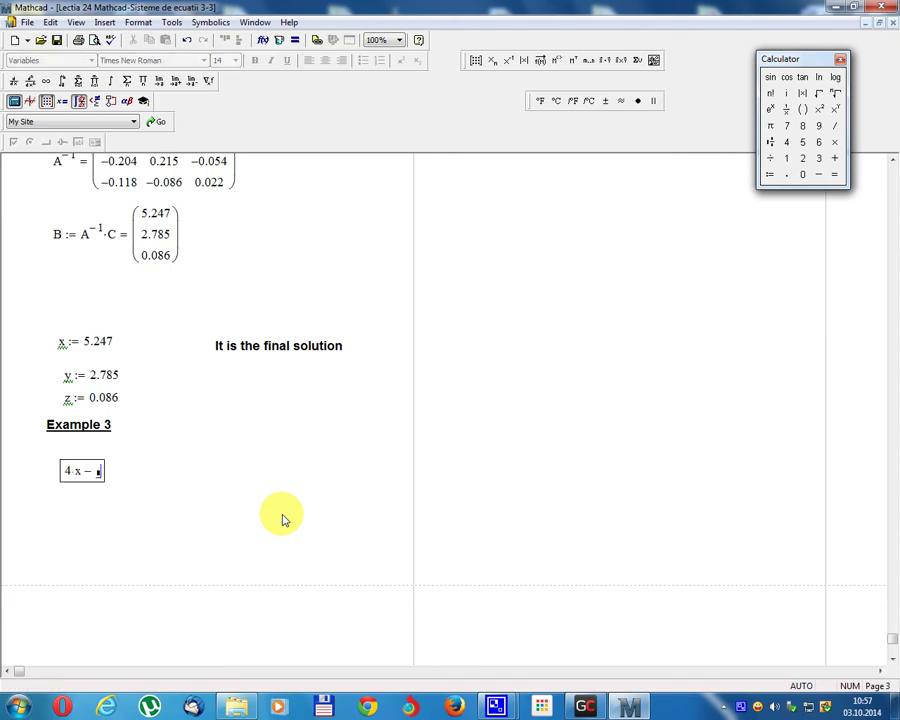
{"action": "type", "text": "y +9"}
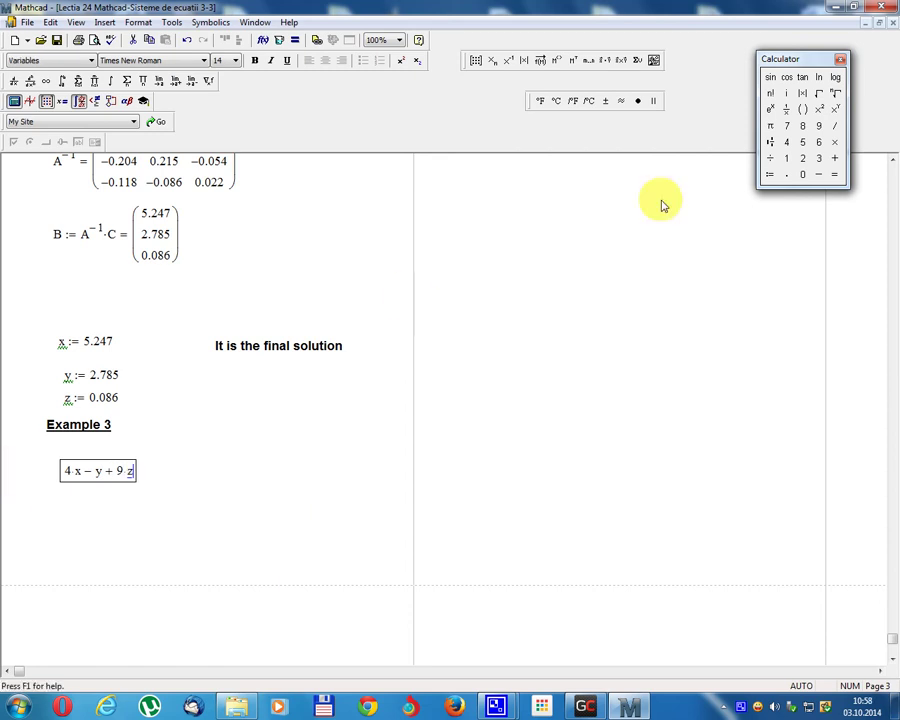
{"action": "left_click", "coordinate": [769, 176]}
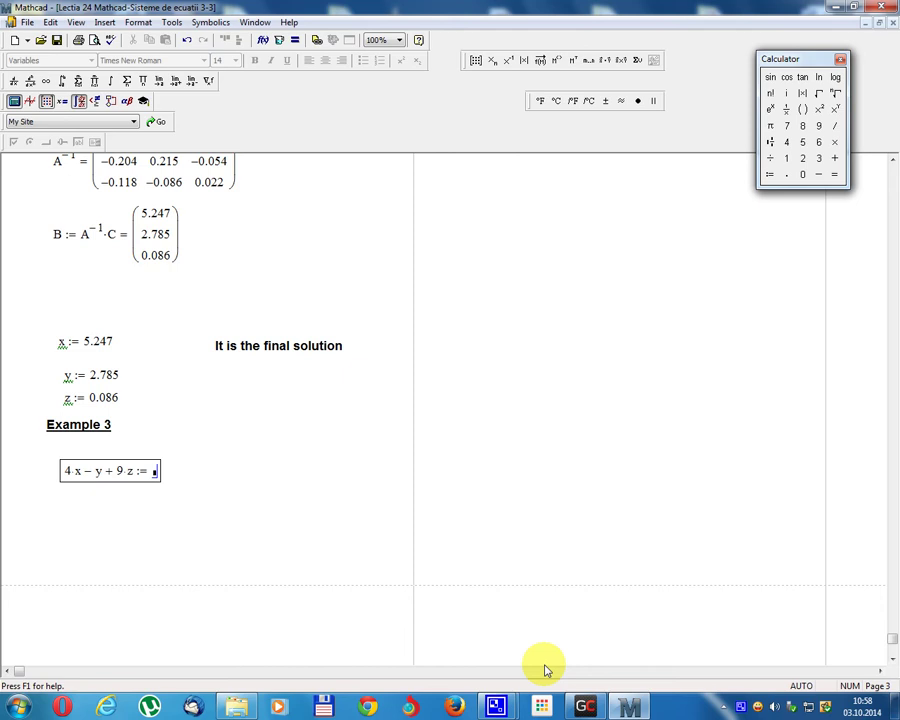
{"action": "type", "text": "12"}
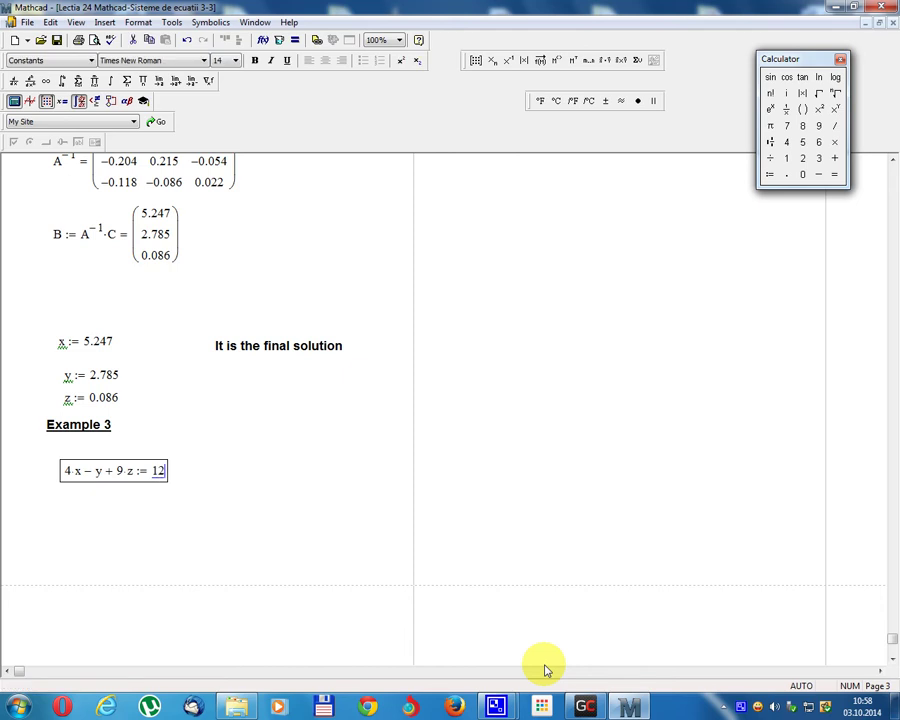
{"action": "left_click", "coordinate": [58, 500]}
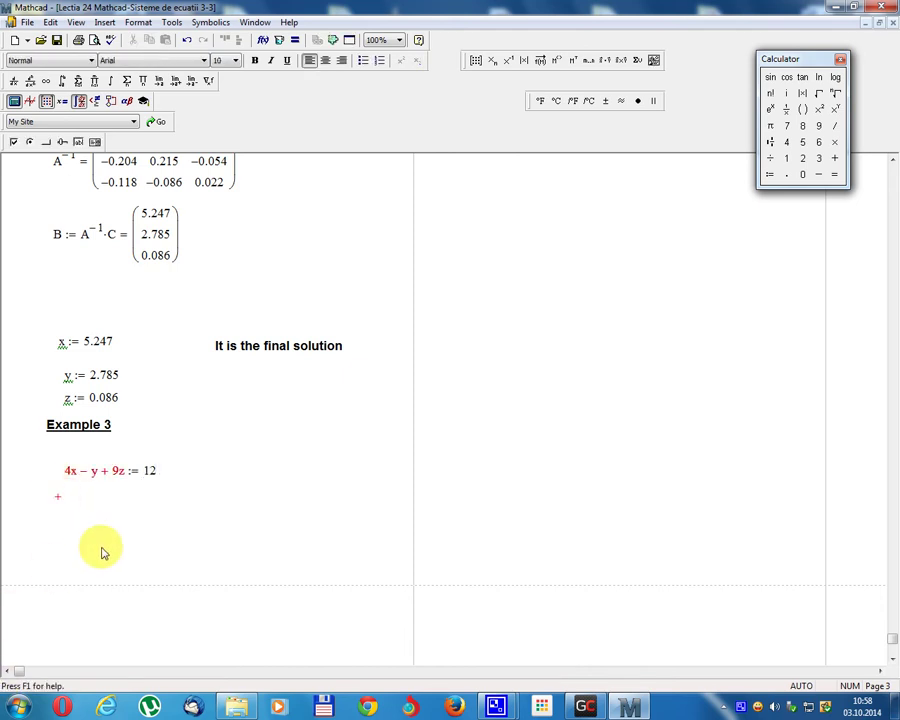
{"action": "type", "text": "x-y"}
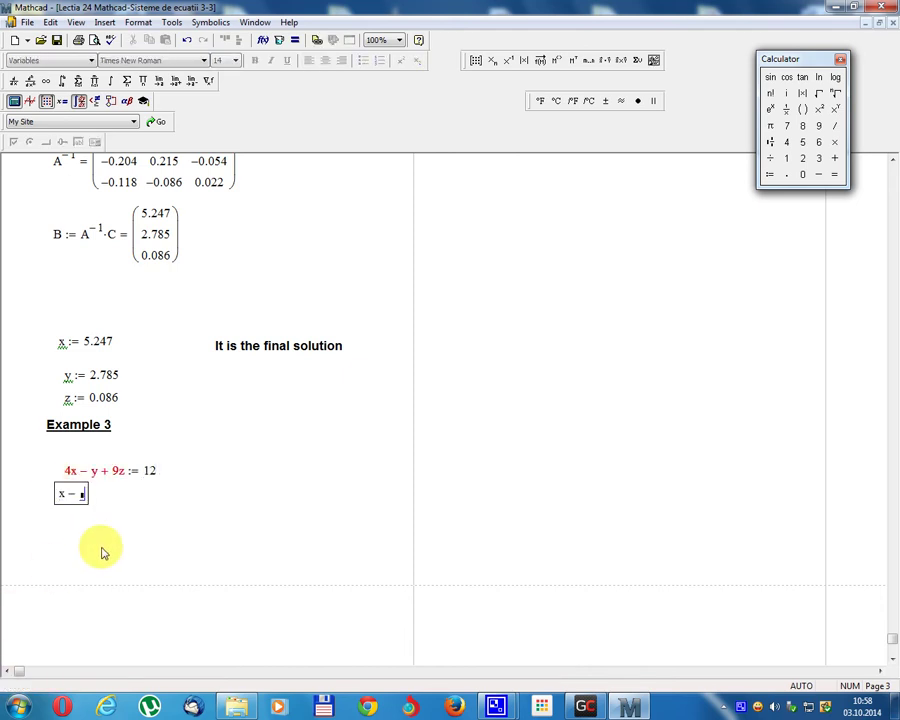
{"action": "type", "text": "+z"}
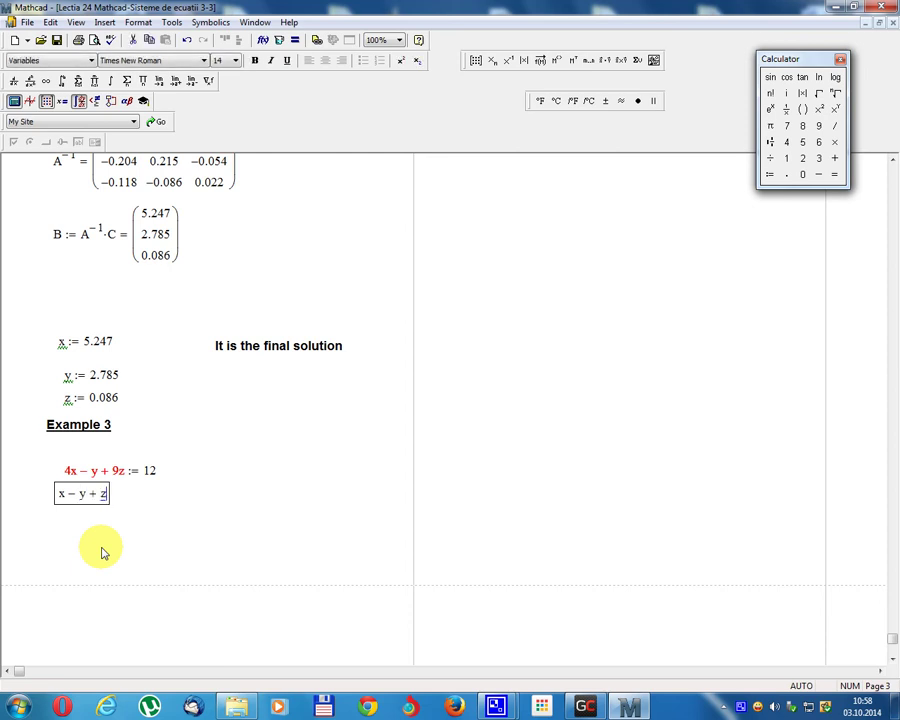
Replace the accidental 2.548 evaluation with a definition so the second equation reads x − y + z := −20.
{"action": "left_click", "coordinate": [834, 175]}
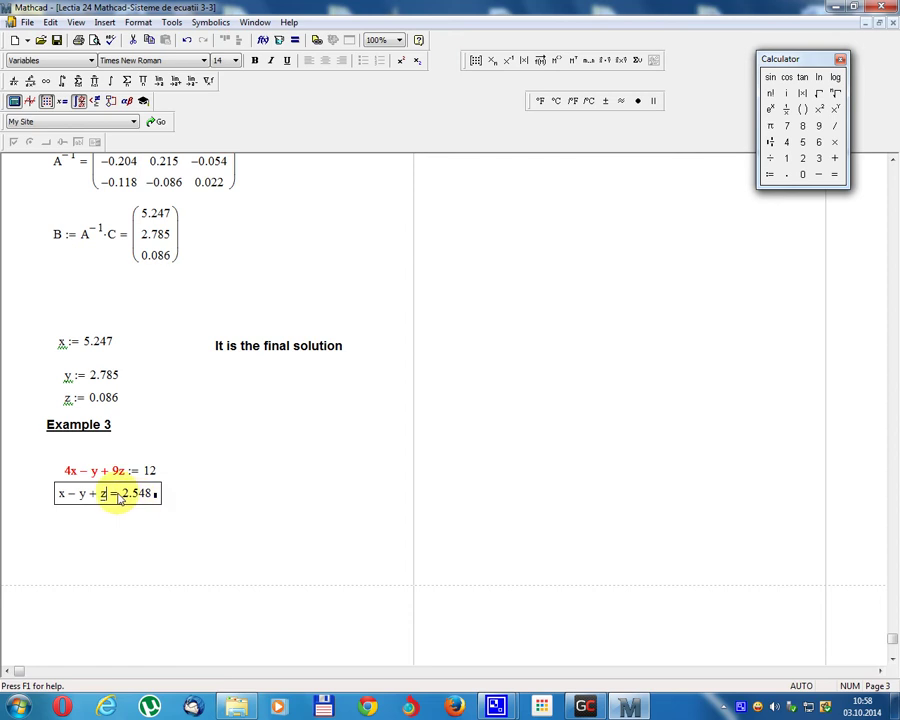
{"action": "left_click", "coordinate": [152, 496]}
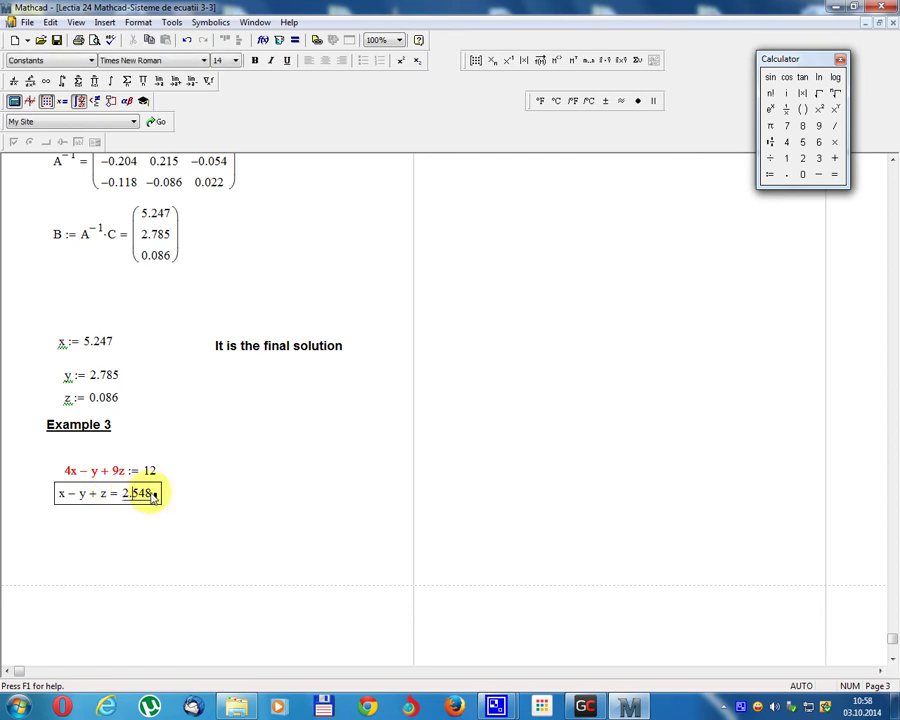
{"action": "key", "text": "space"}
{"action": "key", "text": "BackSpace"}
{"action": "key", "text": "space"}
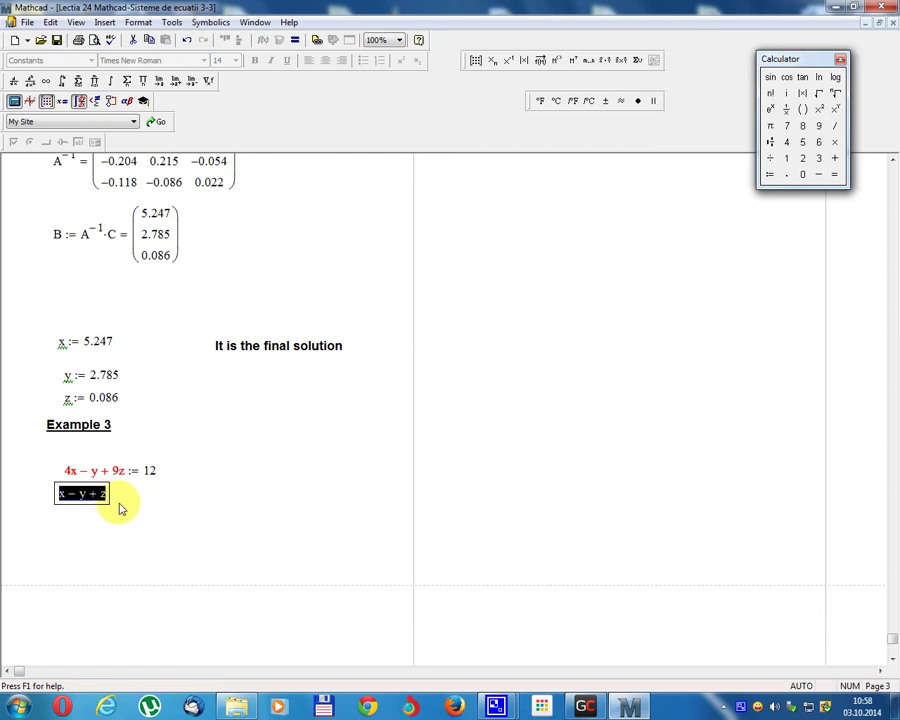
{"action": "left_click", "coordinate": [130, 496]}
{"action": "left_click", "coordinate": [90, 497]}
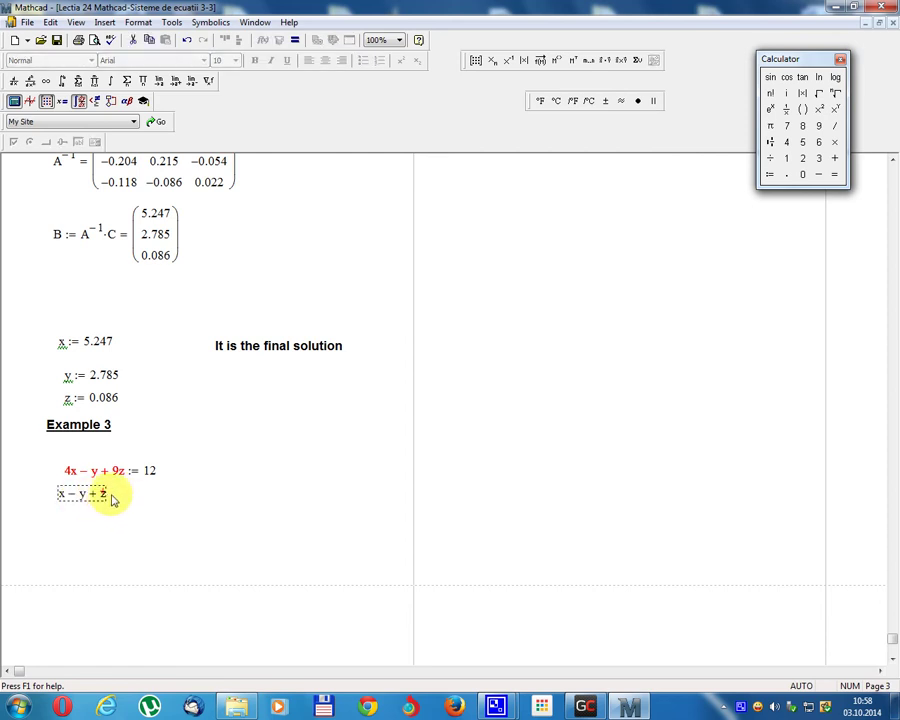
{"action": "left_click", "coordinate": [104, 497]}
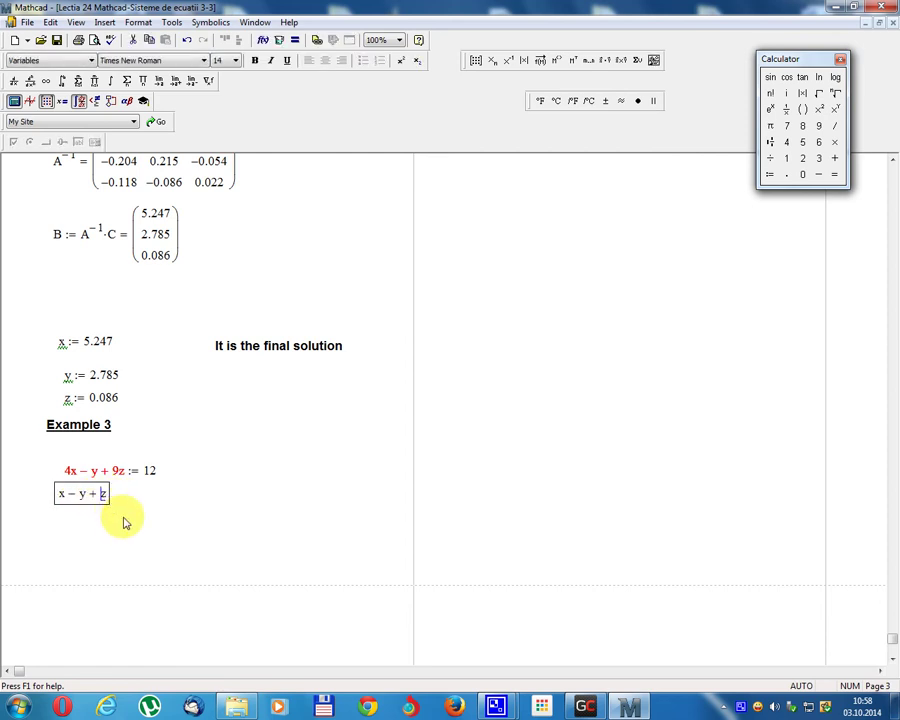
{"action": "left_click", "coordinate": [770, 175]}
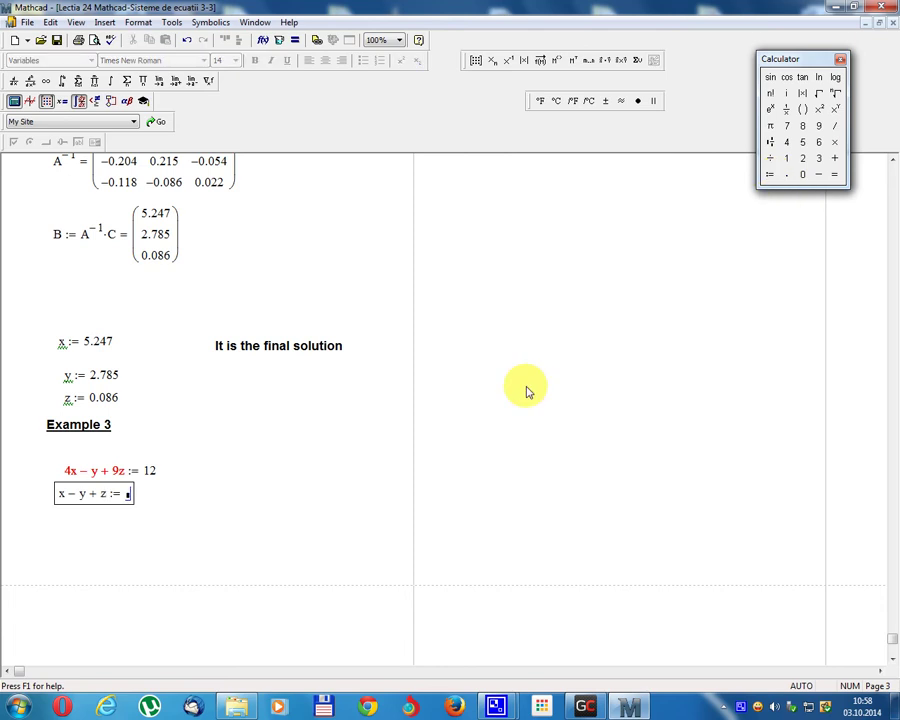
{"action": "type", "text": "-20"}
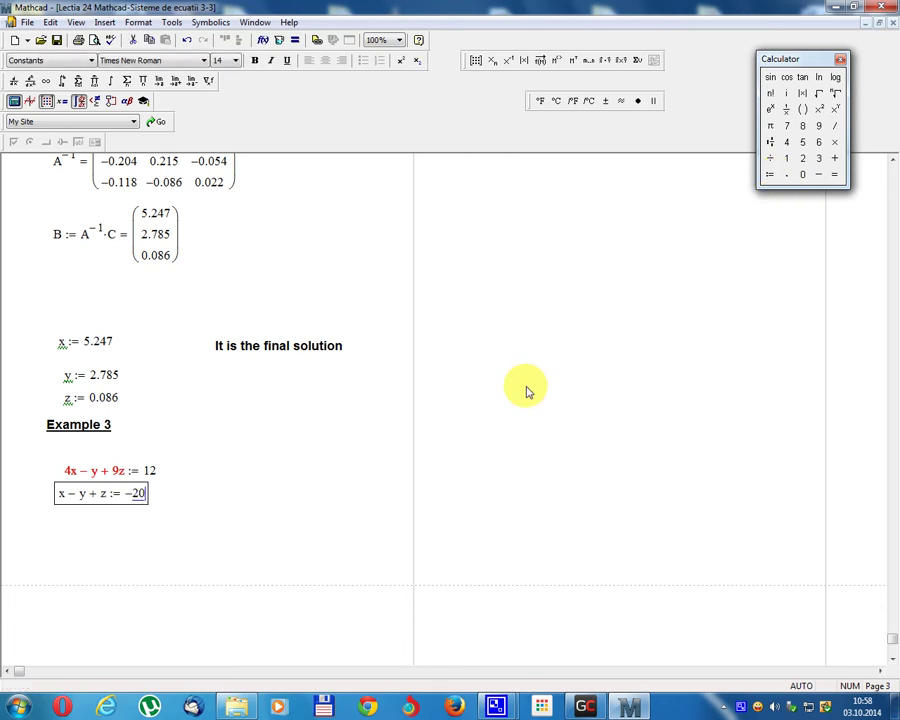
{"action": "left_click", "coordinate": [46, 536]}
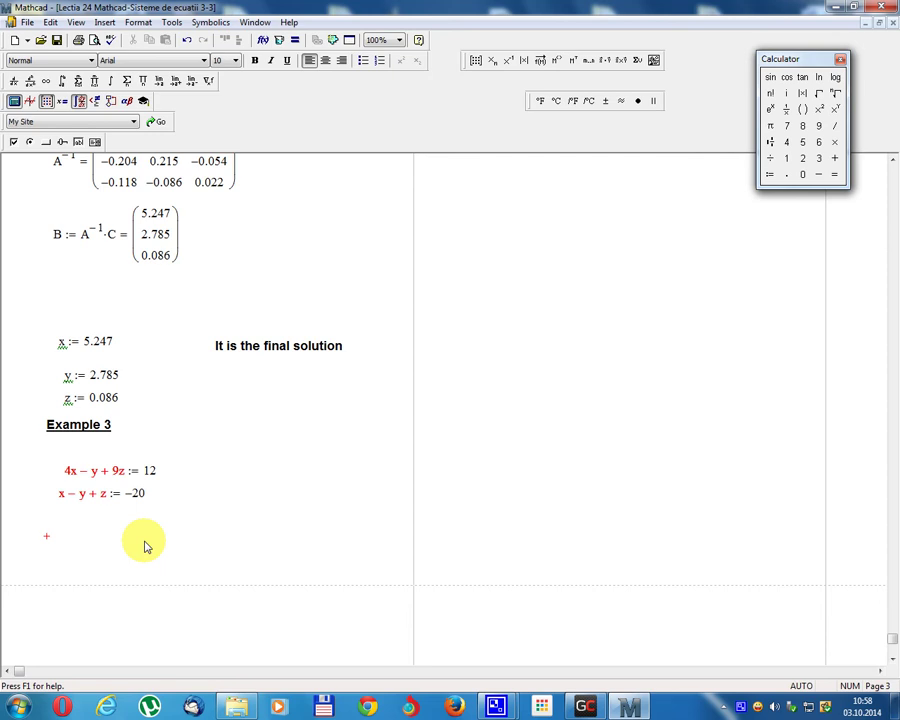
Type the third equation's left side, 3x − 5y − 9z, below the first two.
{"action": "type", "text": "3"}
{"action": "type", "text": "x-5"}
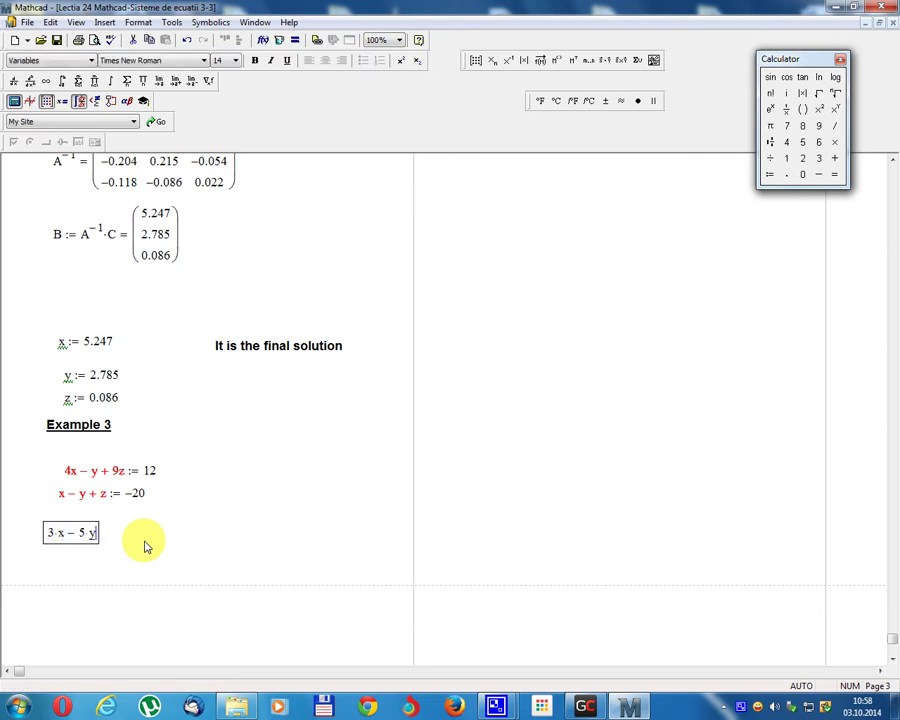
{"action": "type", "text": "y-9z"}
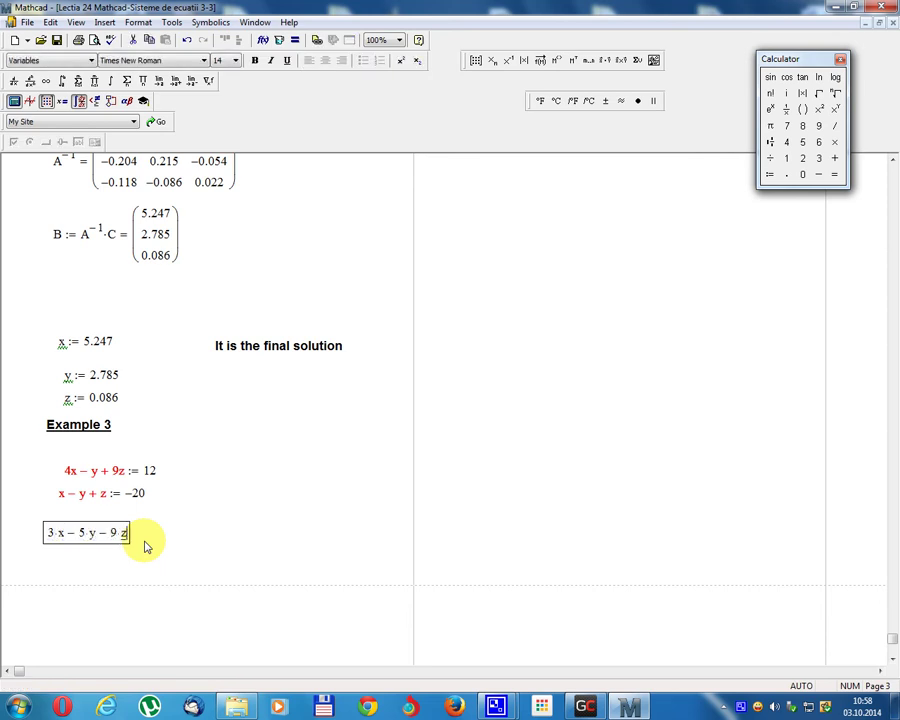